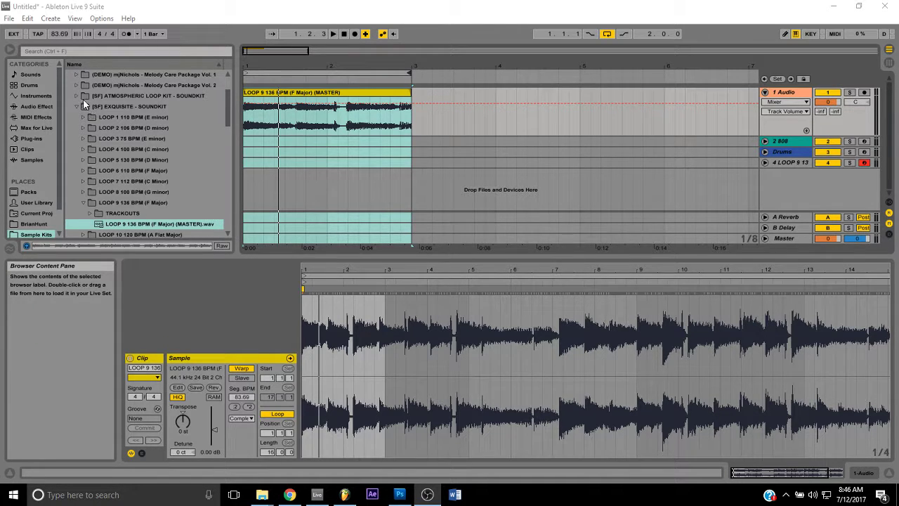
- List MIDI Effects in the browser, listen to the two-bar LOOP 9 clip, then stop playback
{"action": "left_click", "coordinate": [43, 118]}
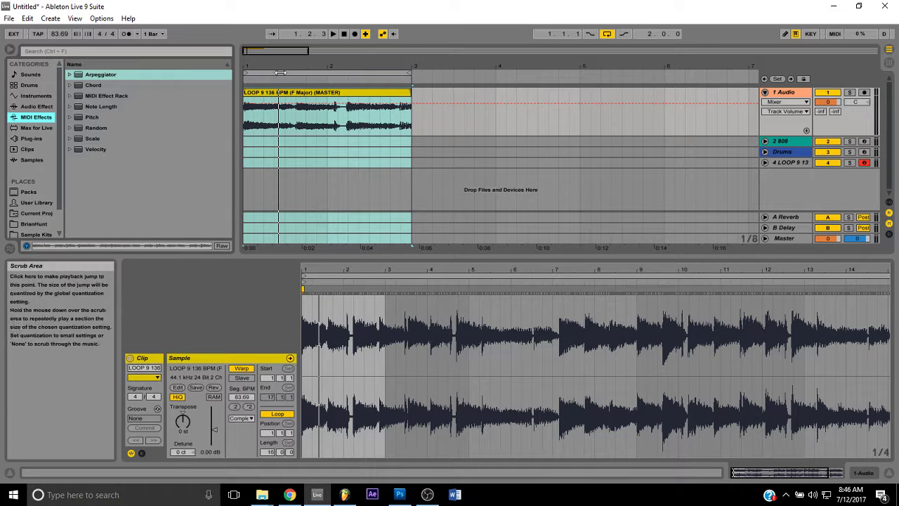
{"action": "left_click", "coordinate": [344, 35]}
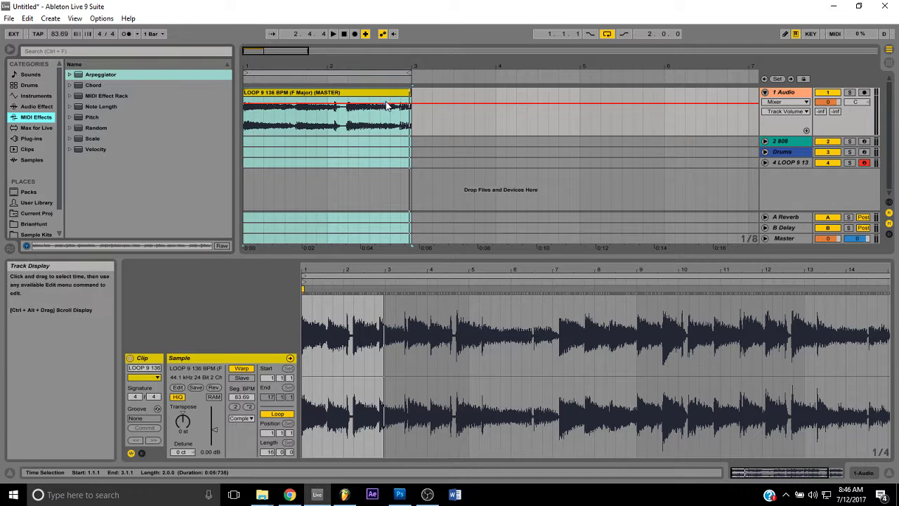
- Select the LOOP 9 clip's final beat, from 2.4.1 to 3.1.1
{"action": "left_click", "coordinate": [392, 97]}
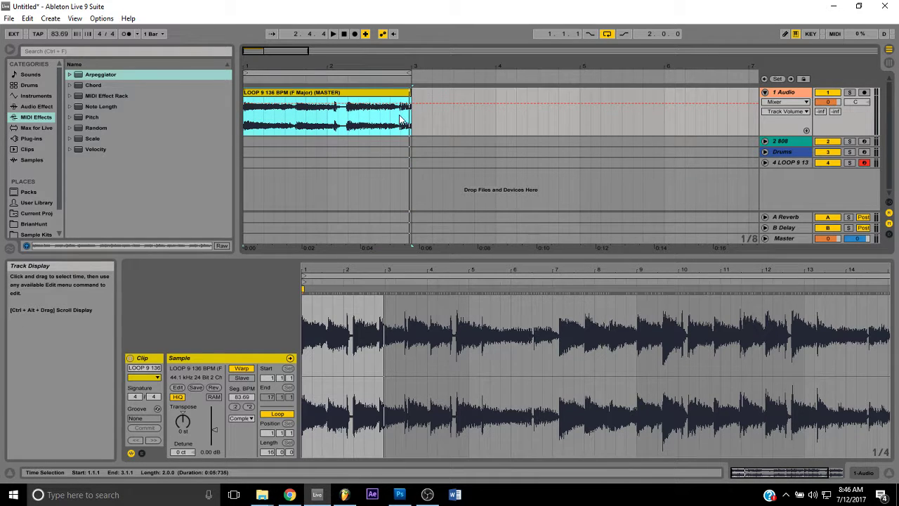
{"action": "left_click", "coordinate": [401, 119]}
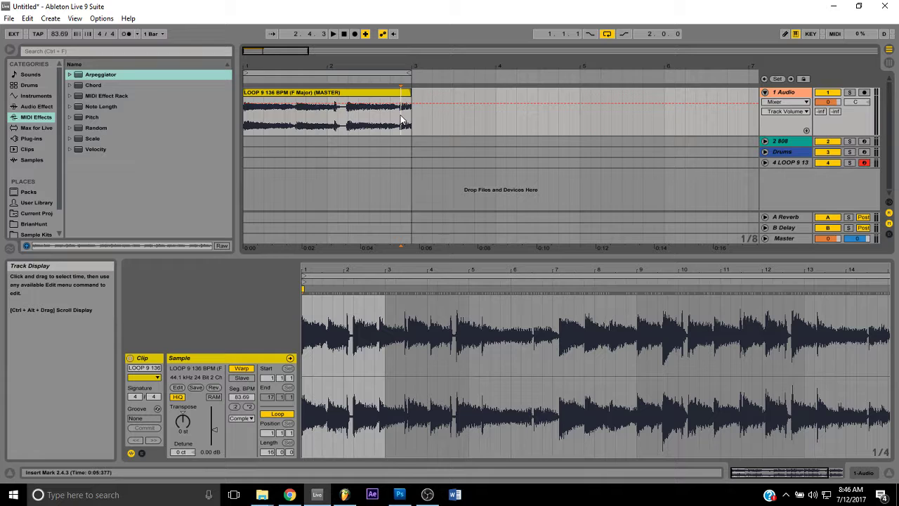
{"action": "left_click", "coordinate": [391, 121]}
{"action": "left_click_drag", "start_coordinate": [391, 121], "coordinate": [406, 125]}
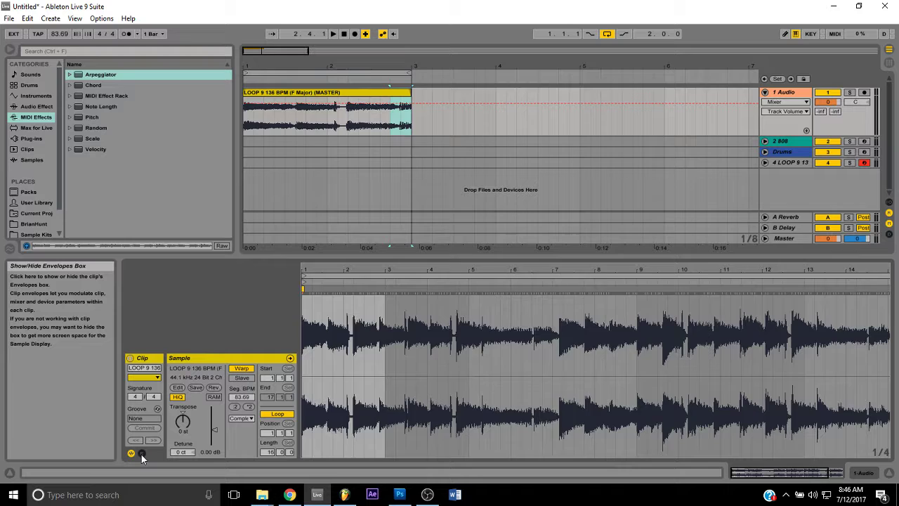
- Show the clip's Transposition Modulation envelope, zoomed out to bars 1 through 16
{"action": "left_click", "coordinate": [141, 454]}
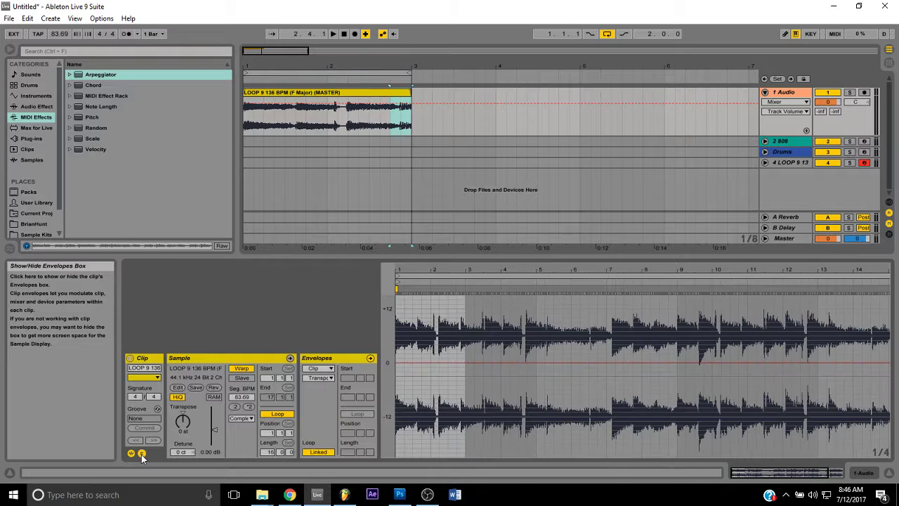
{"action": "left_click", "coordinate": [324, 378]}
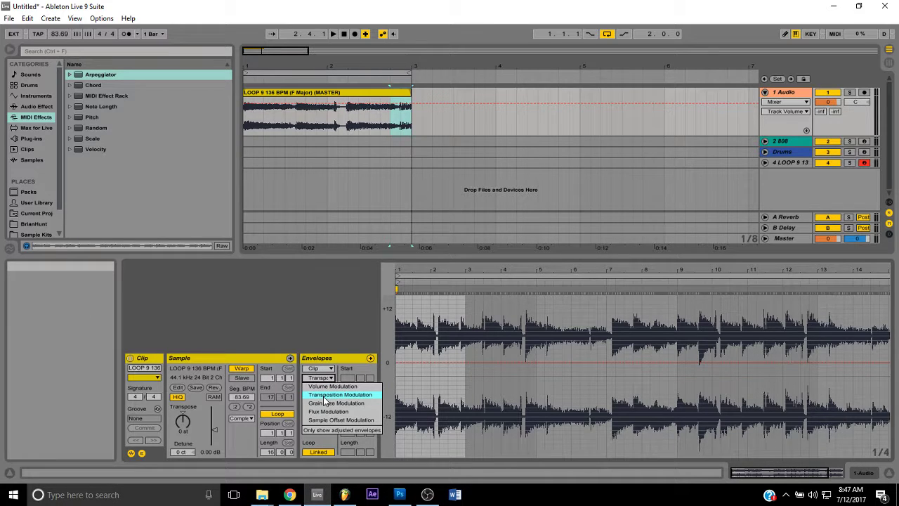
{"action": "left_click", "coordinate": [339, 342]}
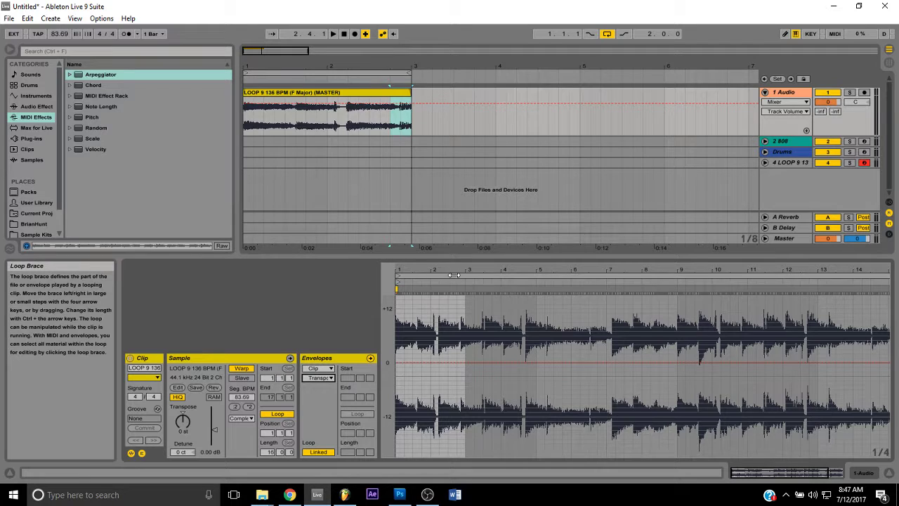
{"action": "left_click_drag", "start_coordinate": [632, 277], "coordinate": [625, 280]}
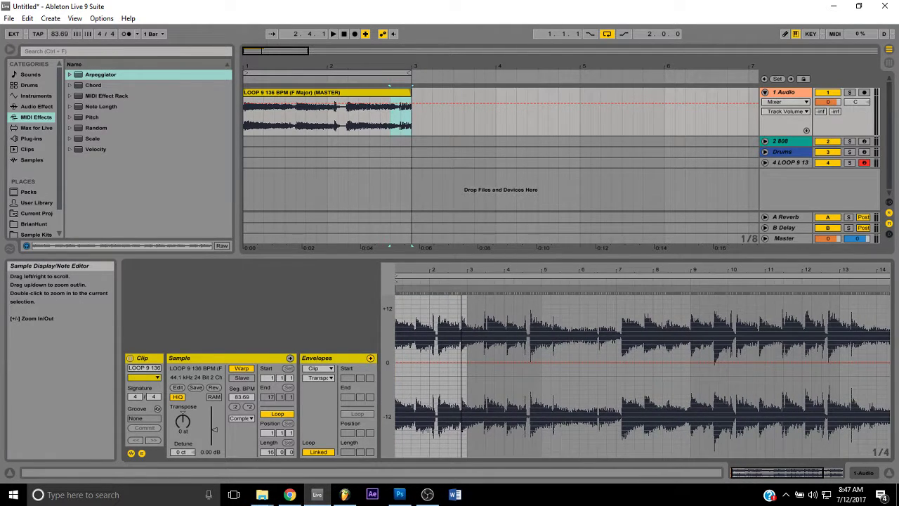
{"action": "left_click_drag", "start_coordinate": [453, 280], "coordinate": [453, 274]}
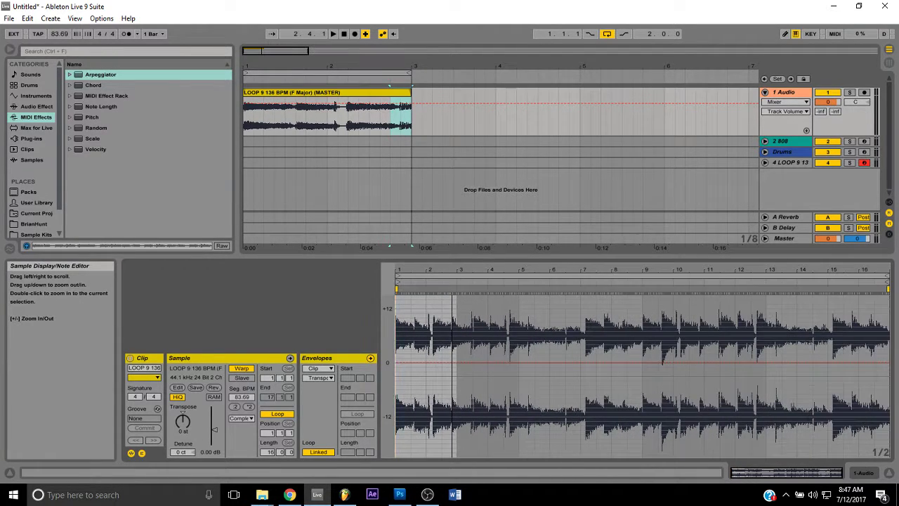
- Add a transposition breakpoint, drag the envelope down past -12 semitones by bar 3, and play the loop
{"action": "left_click", "coordinate": [405, 363]}
{"action": "left_click_drag", "start_coordinate": [426, 362], "coordinate": [444, 389]}
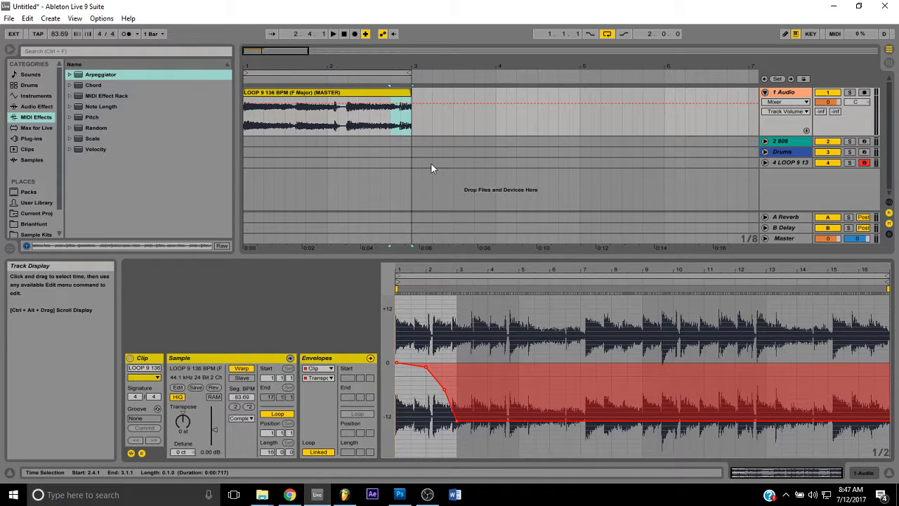
{"action": "left_click", "coordinate": [334, 35]}
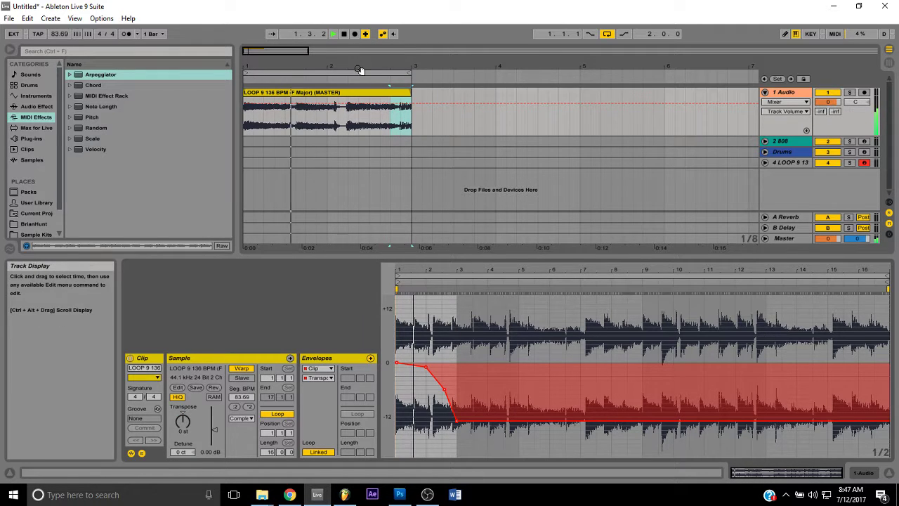
- Clear the envelope over bars 1–3 and redraw a dive to -18 st, curved through -5 and -10 st points
{"action": "left_click", "coordinate": [345, 35]}
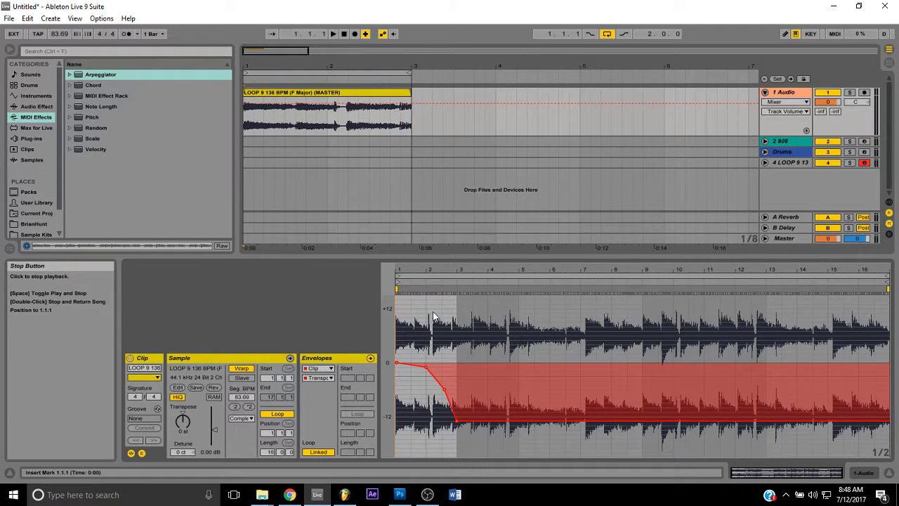
{"action": "left_click_drag", "start_coordinate": [457, 347], "coordinate": [366, 390]}
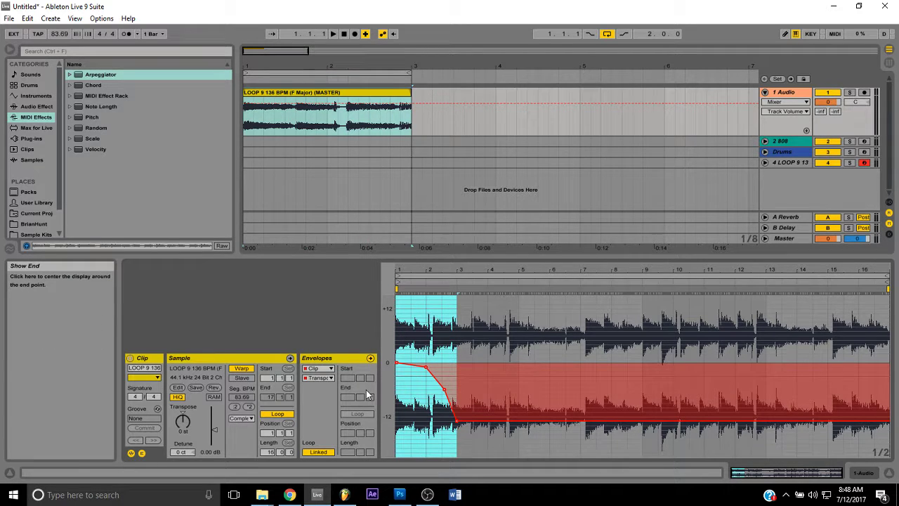
{"action": "key", "text": "ctrl+z"}
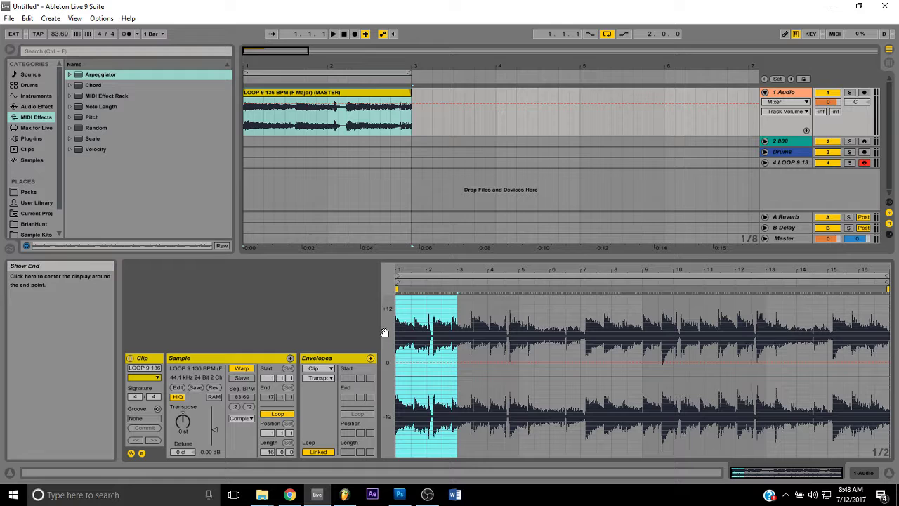
{"action": "left_click", "coordinate": [441, 363]}
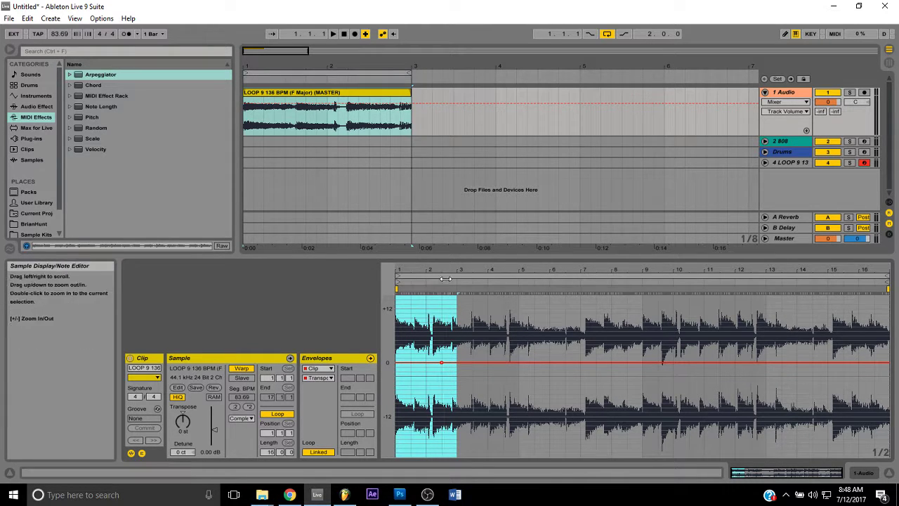
{"action": "key", "text": "plus"}
{"action": "key", "text": "plus"}
{"action": "key", "text": "plus"}
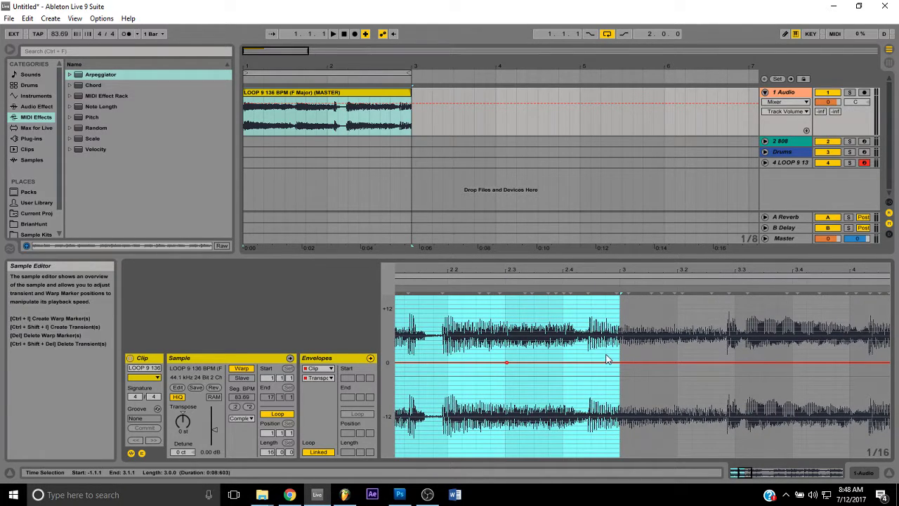
{"action": "left_click_drag", "start_coordinate": [620, 363], "coordinate": [620, 451]}
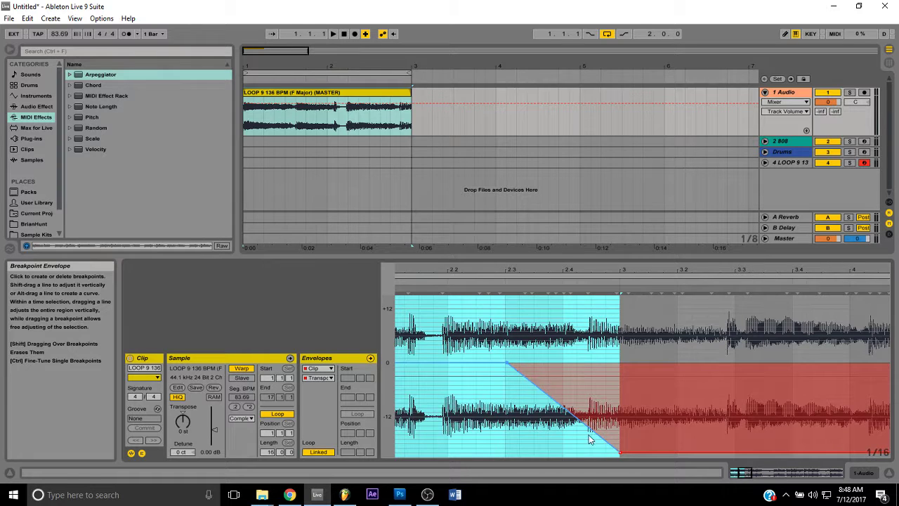
{"action": "left_click_drag", "start_coordinate": [565, 410], "coordinate": [562, 385]}
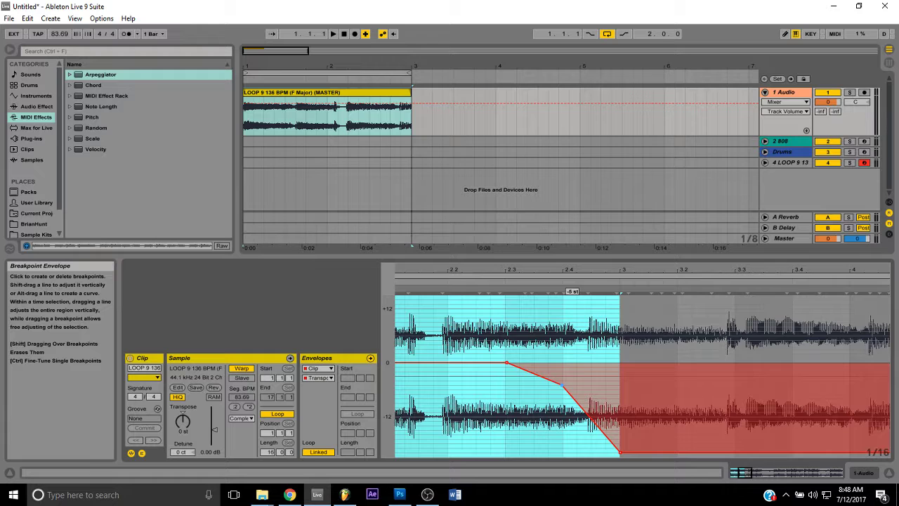
{"action": "mouse_move", "coordinate": [592, 417]}
{"action": "left_mouse_down"}
{"action": "mouse_move", "coordinate": [590, 403]}
{"action": "mouse_move", "coordinate": [605, 430]}
{"action": "mouse_move", "coordinate": [607, 420]}
{"action": "left_mouse_up"}
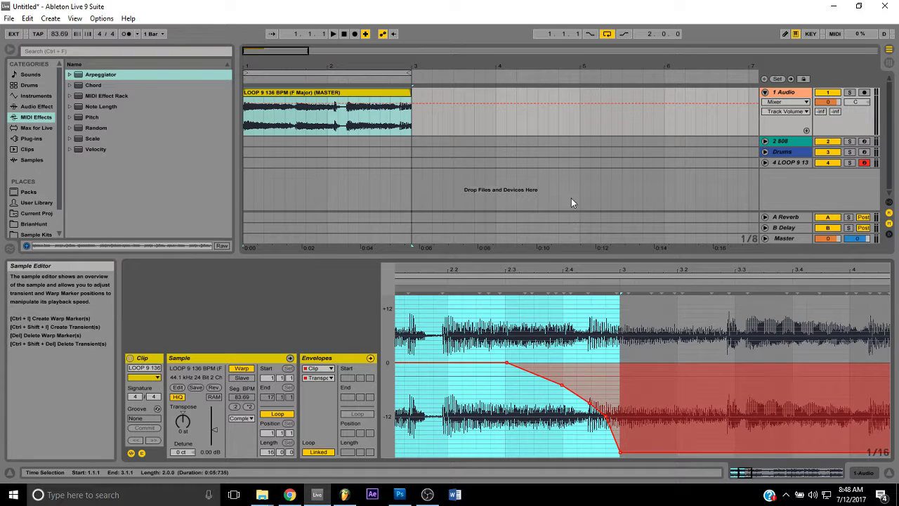
- Play the loop twice to hear the curved tape-stop, then stop playback
{"action": "left_click", "coordinate": [333, 39]}
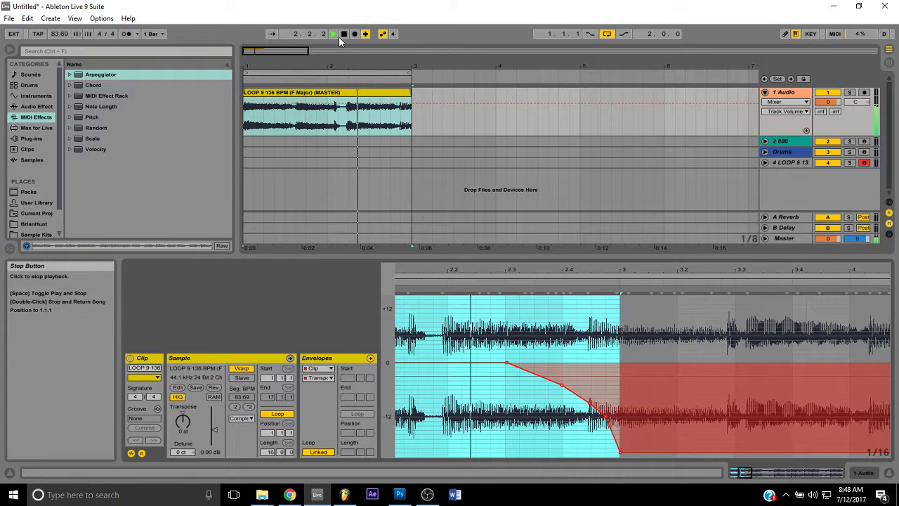
{"action": "key", "text": "space"}
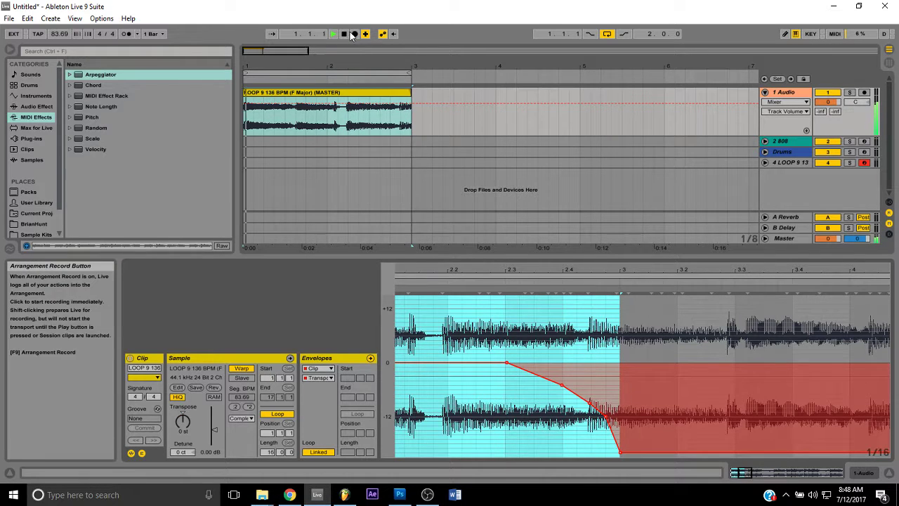
{"action": "key", "text": "space"}
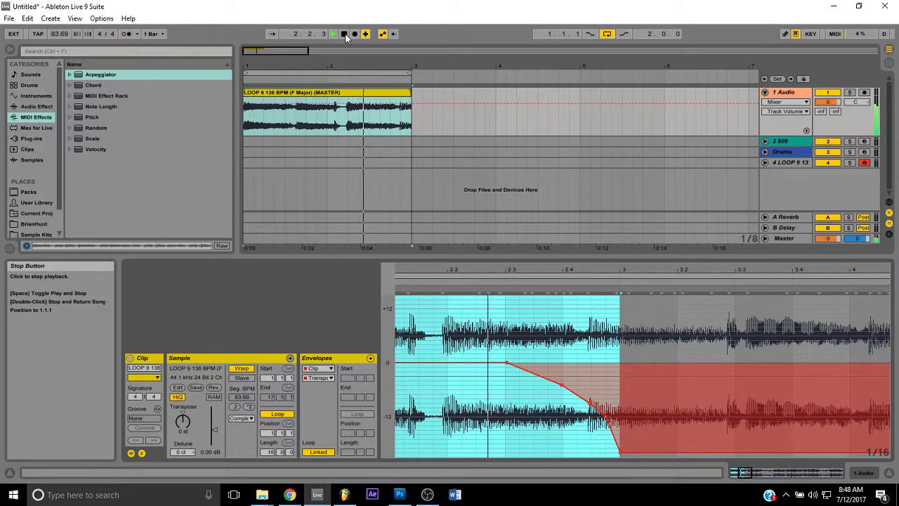
{"action": "left_click", "coordinate": [345, 35]}
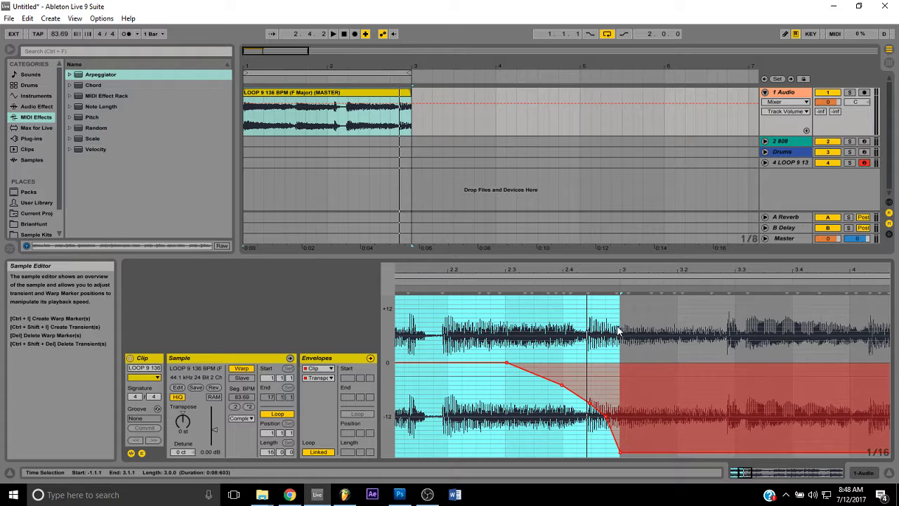
- Delete LOOP 9's transposition envelope and hide the Envelopes box
{"action": "left_click_drag", "start_coordinate": [621, 311], "coordinate": [330, 310]}
{"action": "key", "text": "Delete"}
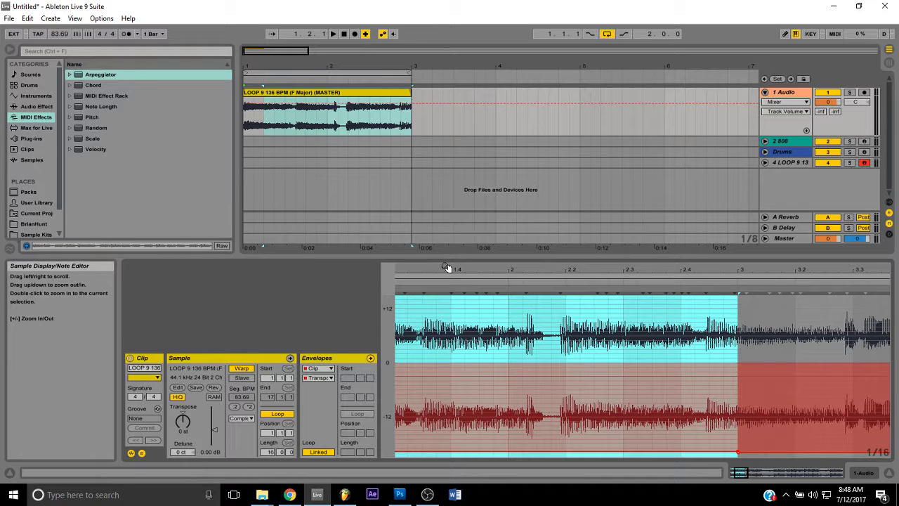
{"action": "left_click_drag", "start_coordinate": [445, 269], "coordinate": [445, 232]}
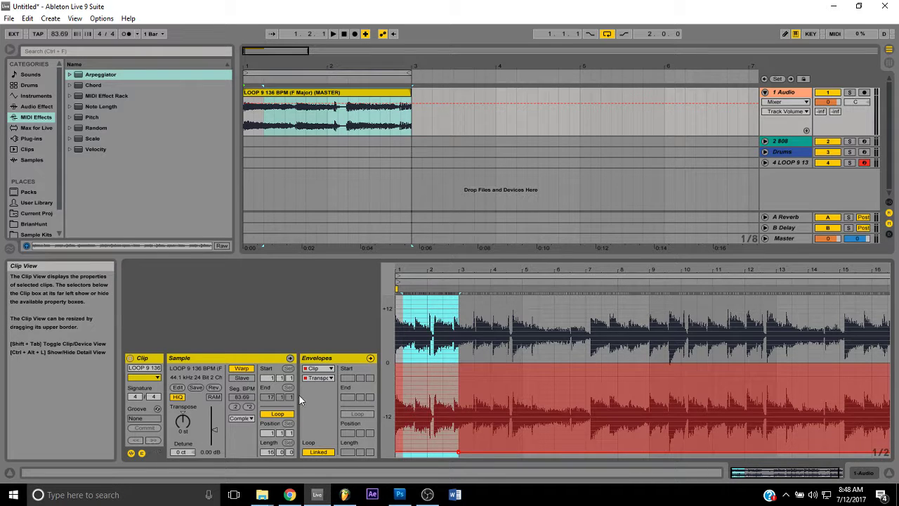
{"action": "left_click_drag", "start_coordinate": [465, 347], "coordinate": [396, 348]}
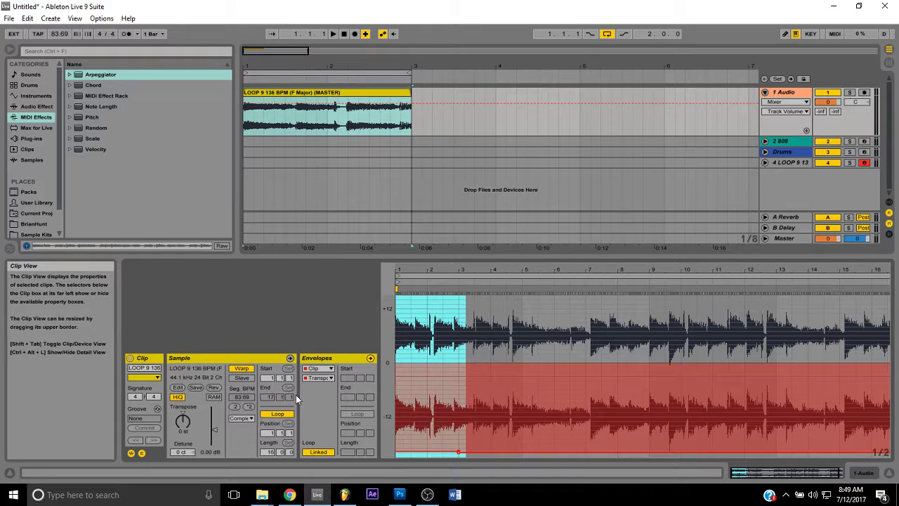
{"action": "key", "text": "ctrl+z"}
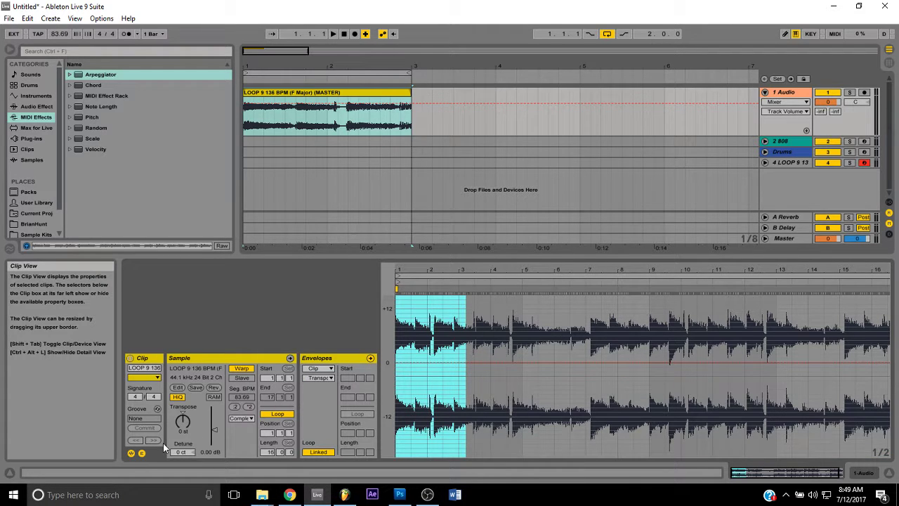
{"action": "left_click", "coordinate": [143, 453]}
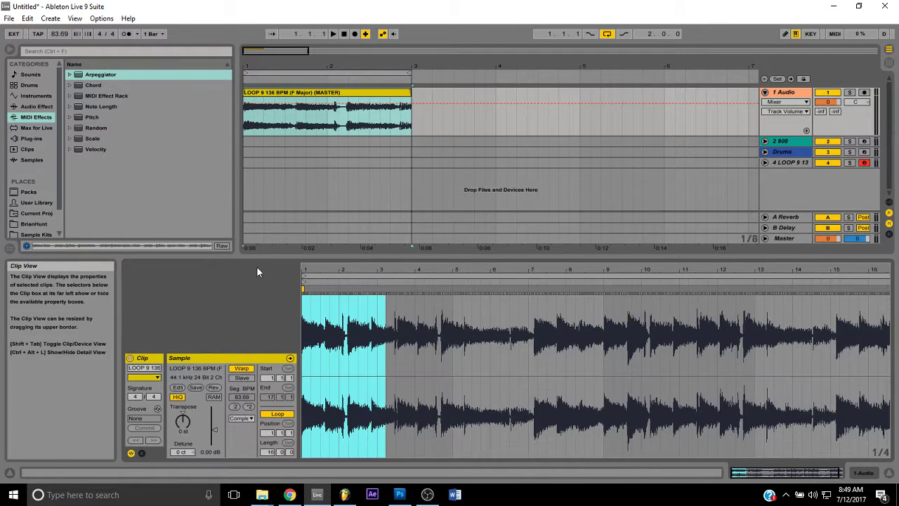
- Select the clip's last beat in the arrangement, 2.4.1 to 3.1.1
{"action": "left_click", "coordinate": [381, 90]}
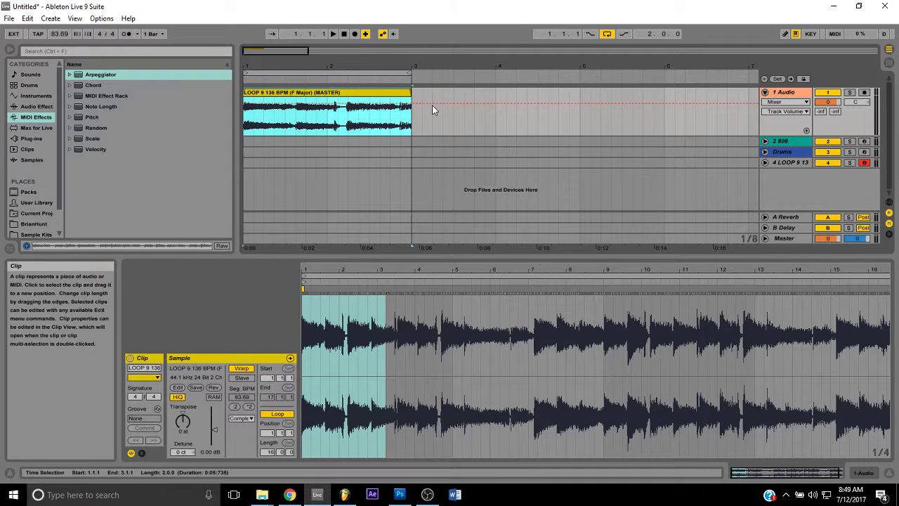
{"action": "left_click", "coordinate": [401, 123]}
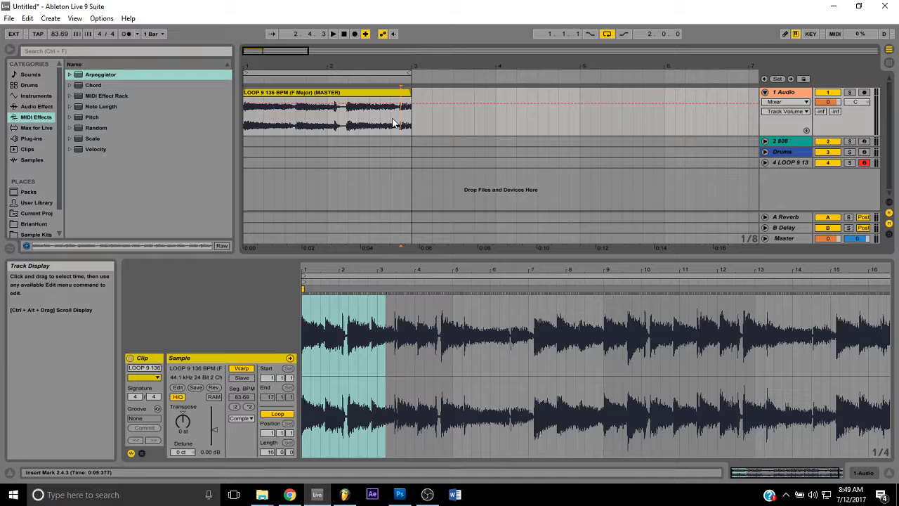
{"action": "left_click_drag", "start_coordinate": [390, 124], "coordinate": [412, 124]}
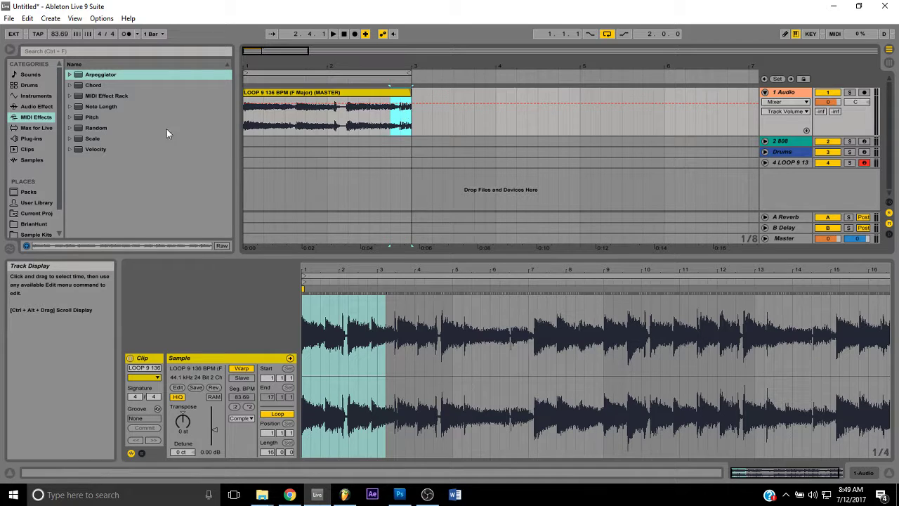
- Create a new MIDI track with a Sampler and load the LOOP 9 sample into it
{"action": "left_click", "coordinate": [42, 98]}
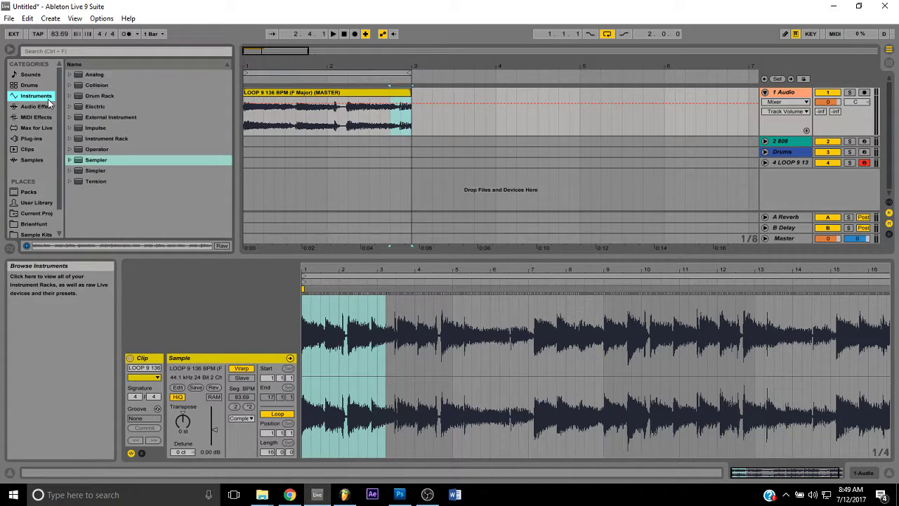
{"action": "left_click_drag", "start_coordinate": [95, 163], "coordinate": [308, 196]}
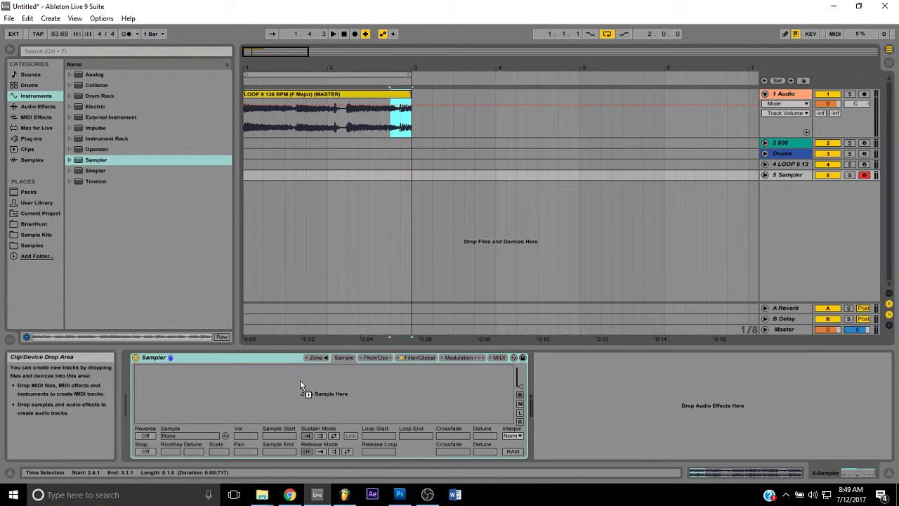
{"action": "left_click_drag", "start_coordinate": [299, 386], "coordinate": [301, 385]}
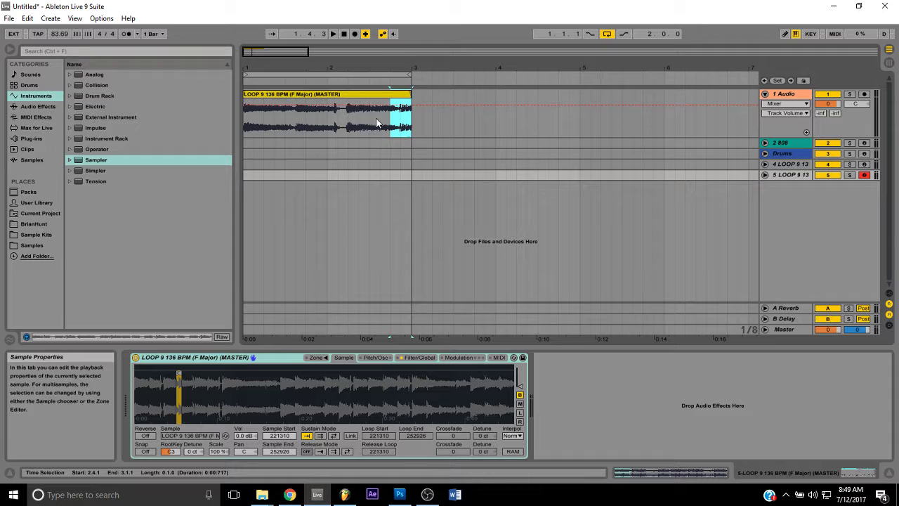
- Delete the audio clip's final beat, 2.4.1 to 3.1.1, so it ends at 2.4.1
{"action": "left_click", "coordinate": [397, 99]}
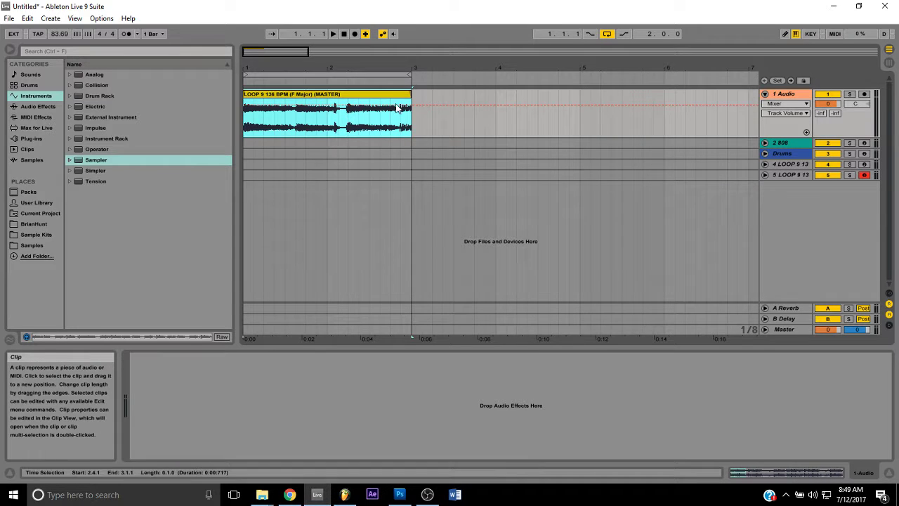
{"action": "left_click", "coordinate": [392, 119]}
{"action": "left_click_drag", "start_coordinate": [393, 121], "coordinate": [411, 122]}
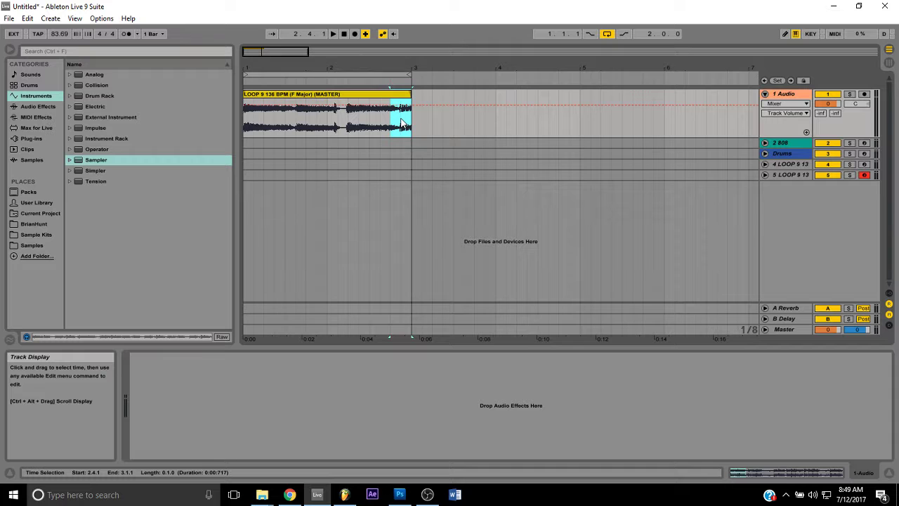
{"action": "key", "text": "Delete"}
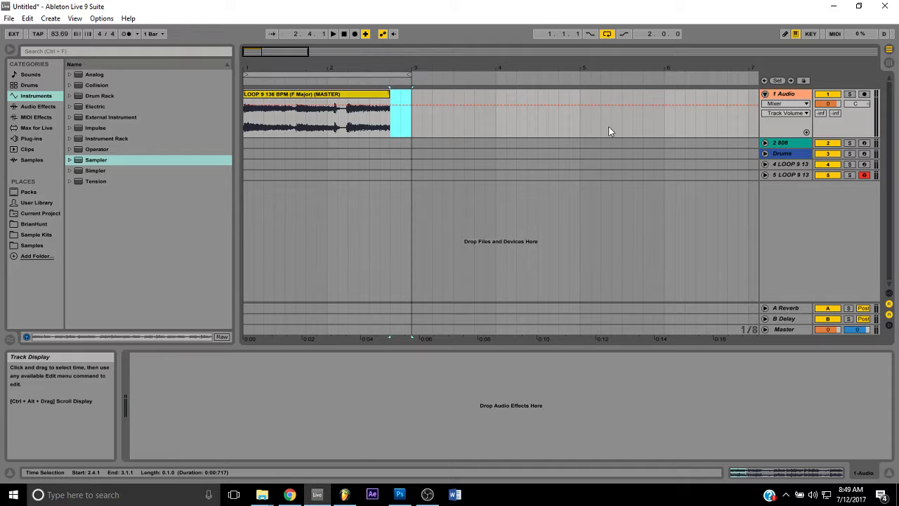
{"action": "left_click", "coordinate": [784, 174]}
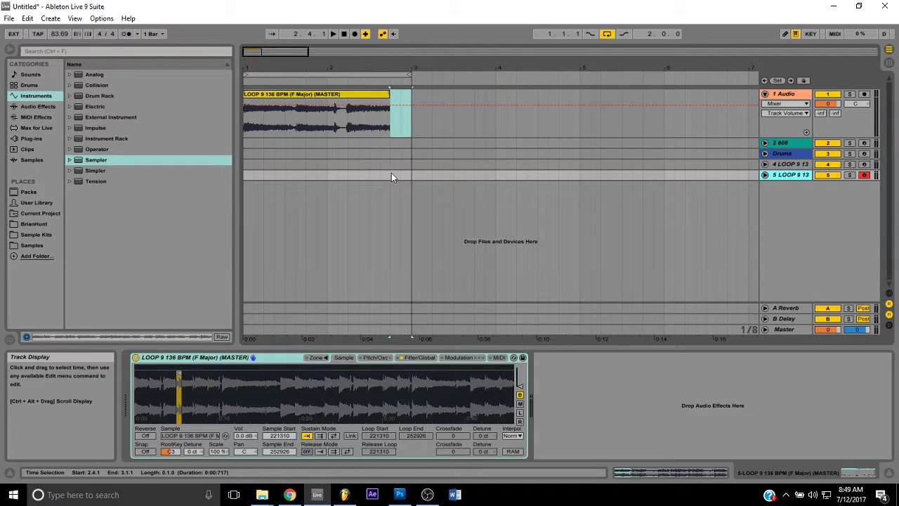
- Insert a MIDI clip at 2.4.1–3.1.1 on the Sampler track and draw a C3 note filling it
{"action": "left_click", "coordinate": [765, 175]}
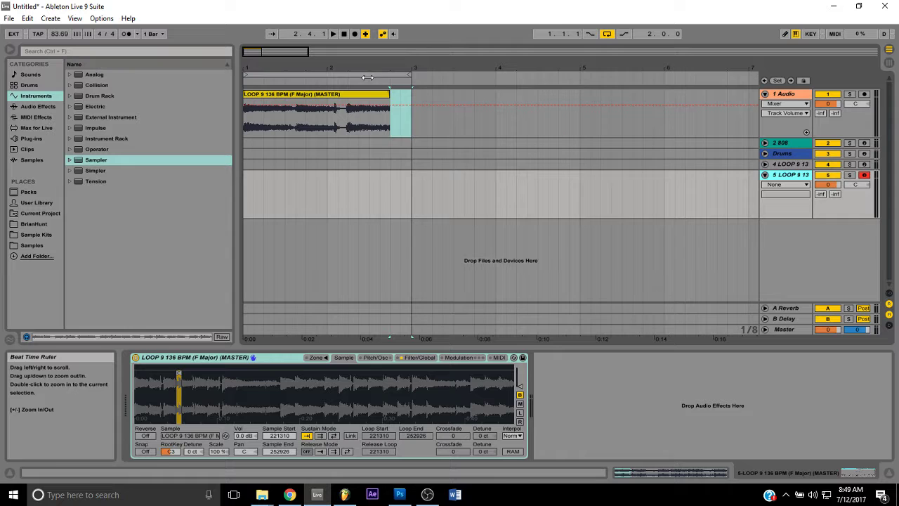
{"action": "left_click_drag", "start_coordinate": [391, 184], "coordinate": [407, 185]}
{"action": "right_click", "coordinate": [407, 184]}
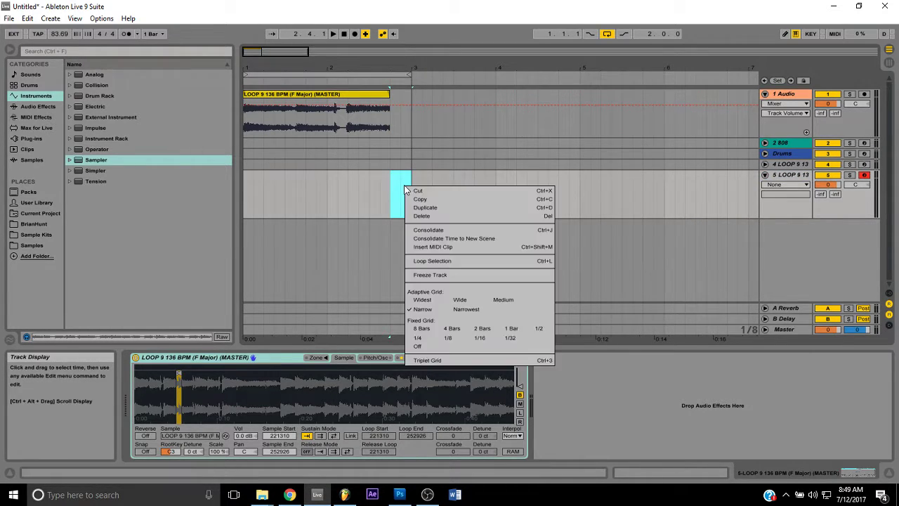
{"action": "left_click", "coordinate": [442, 248]}
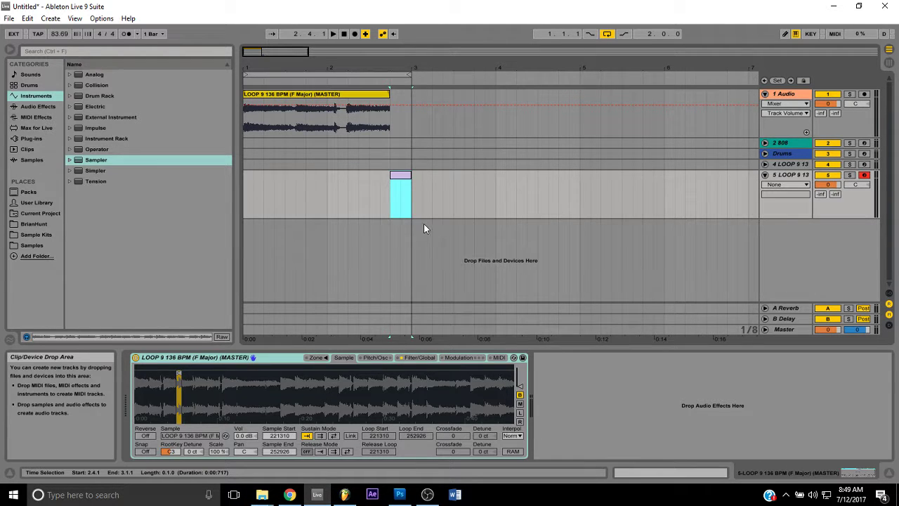
{"action": "double_click", "coordinate": [404, 184]}
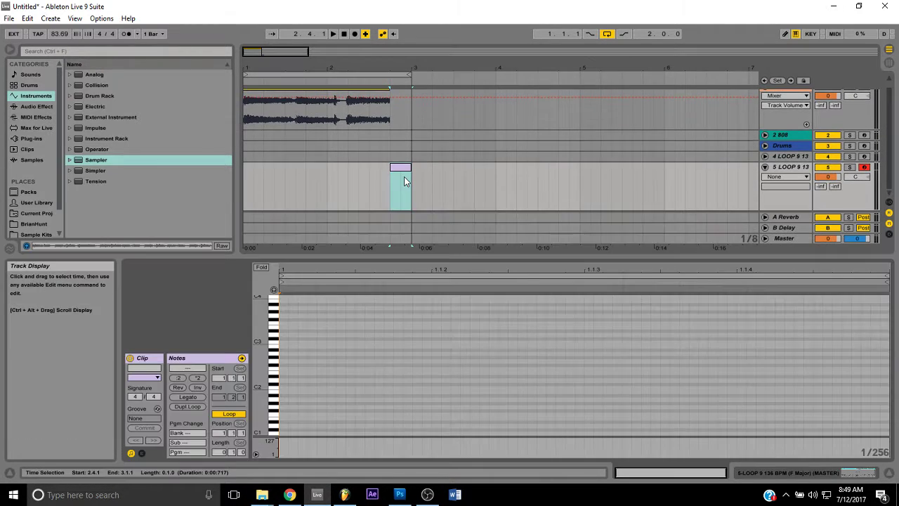
{"action": "double_click", "coordinate": [281, 343]}
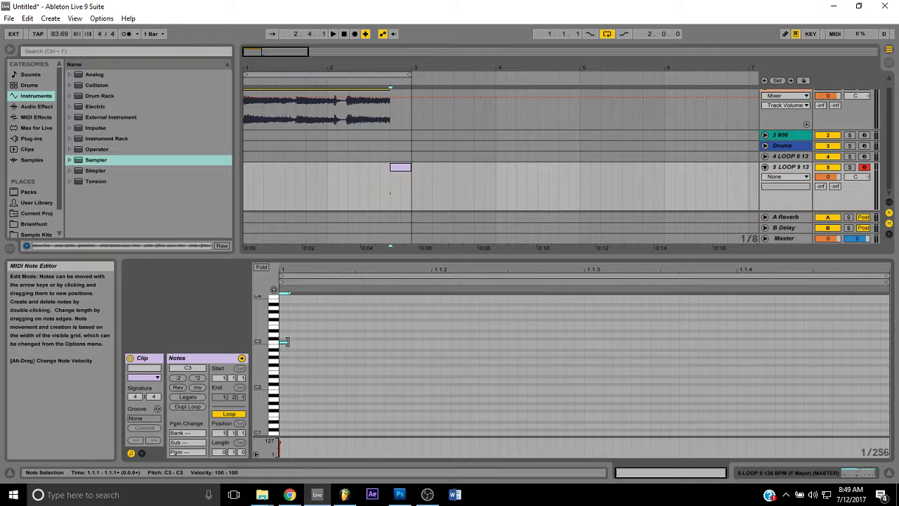
{"action": "left_click_drag", "start_coordinate": [286, 342], "coordinate": [833, 376]}
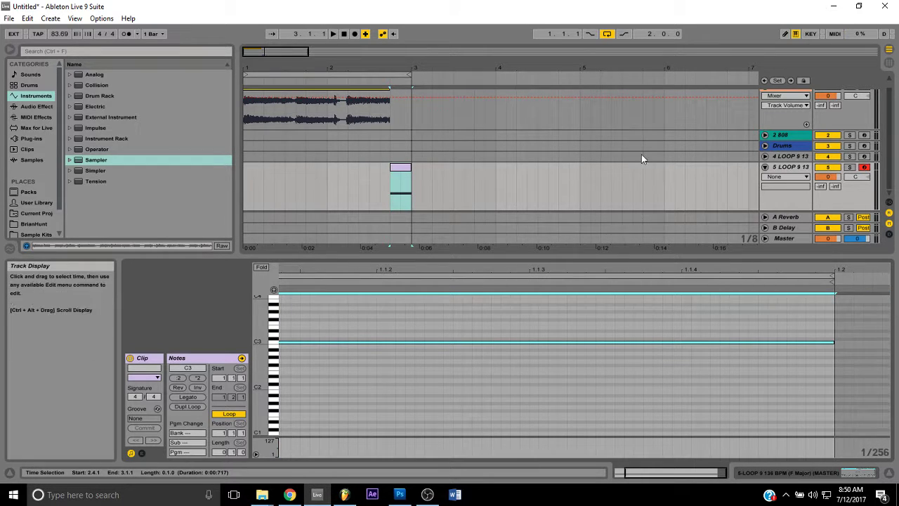
{"action": "left_click", "coordinate": [780, 169]}
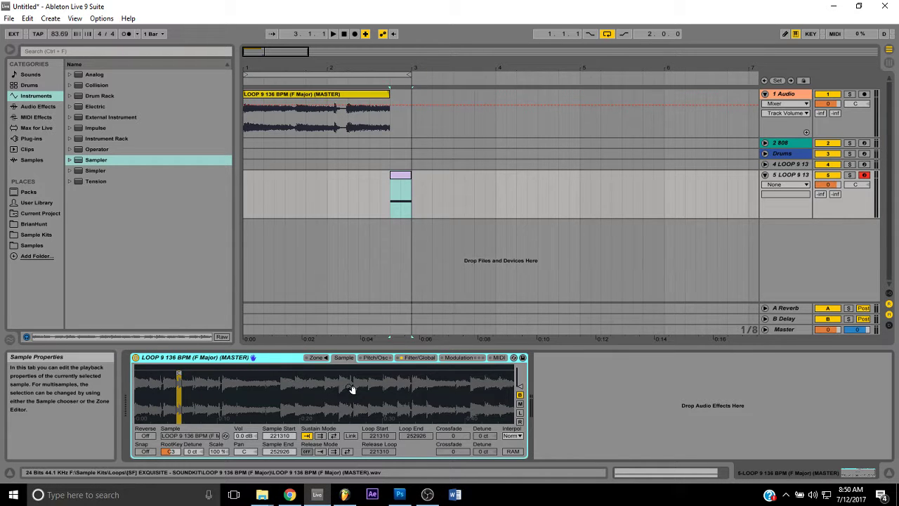
- Browse the Sampler's Pitch/Osc, Filter/Global, Modulation, Sample and MIDI pages, then reopen the MIDI clip
{"action": "left_click", "coordinate": [376, 357]}
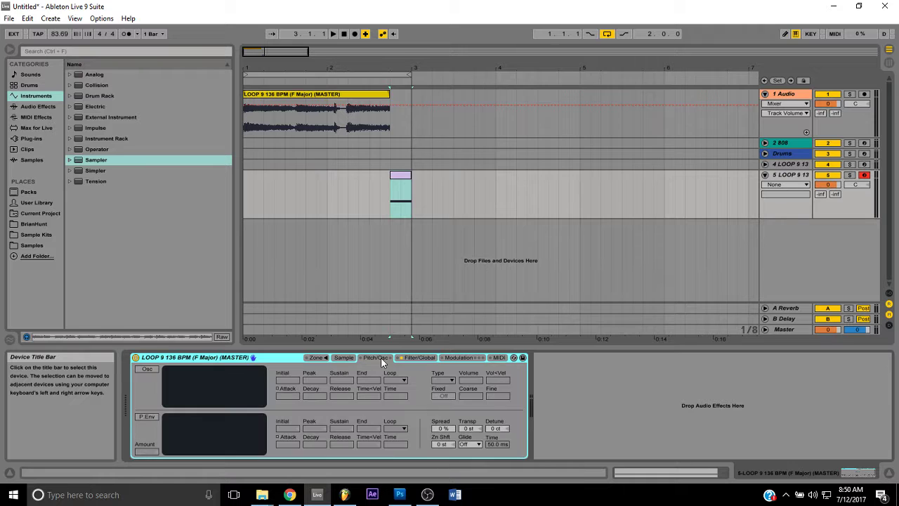
{"action": "left_click", "coordinate": [420, 358]}
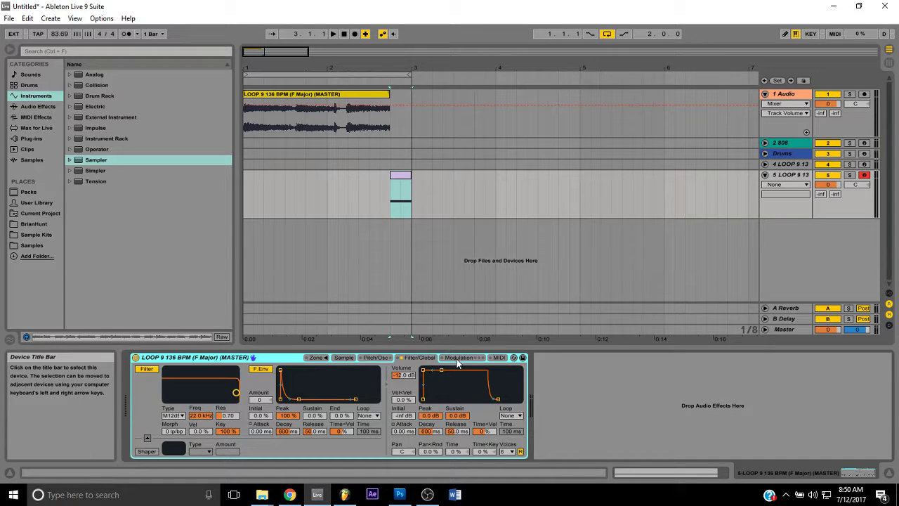
{"action": "left_click", "coordinate": [461, 359]}
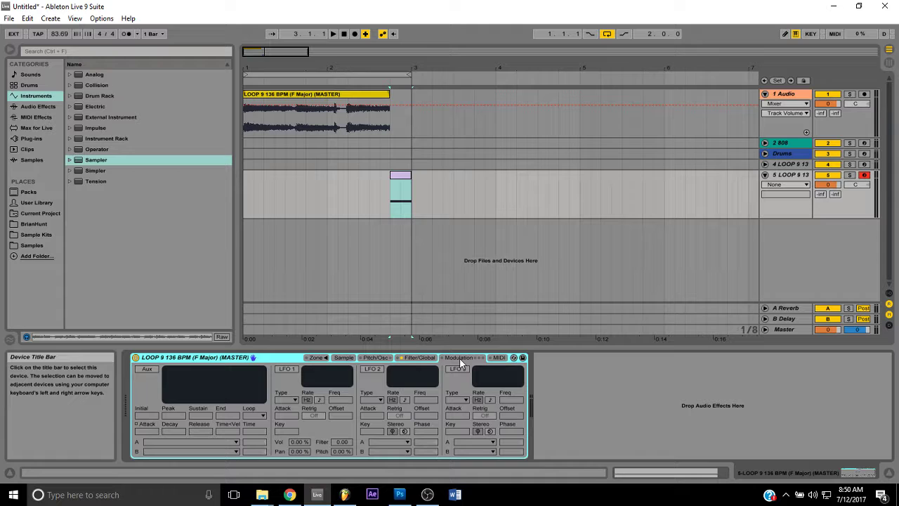
{"action": "left_click", "coordinate": [341, 357]}
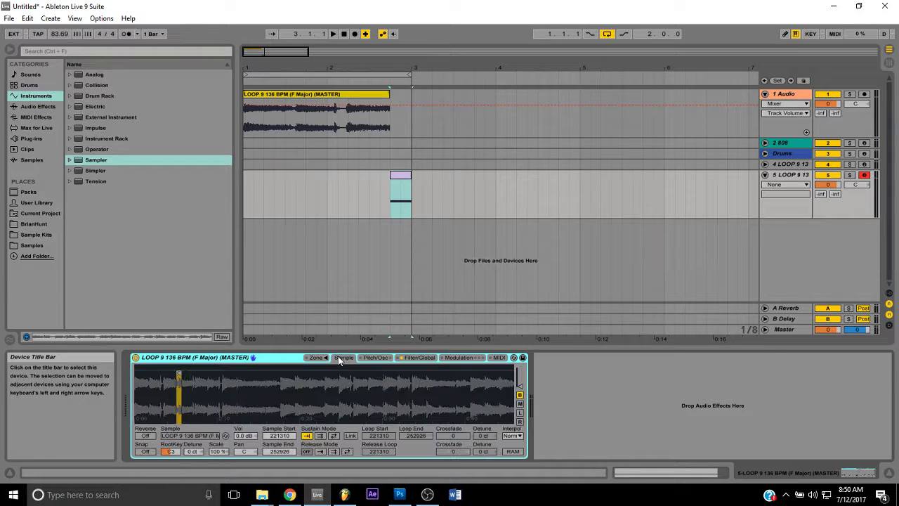
{"action": "left_click", "coordinate": [496, 359]}
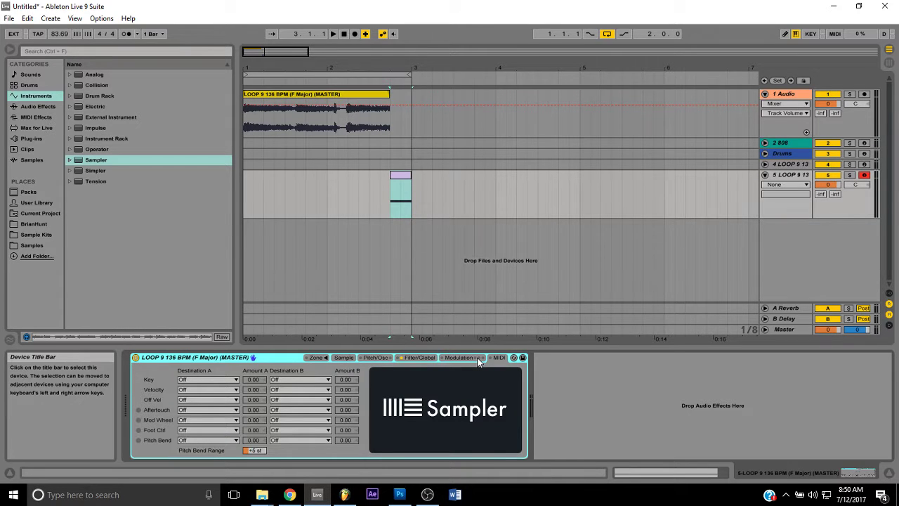
{"action": "left_click", "coordinate": [478, 359]}
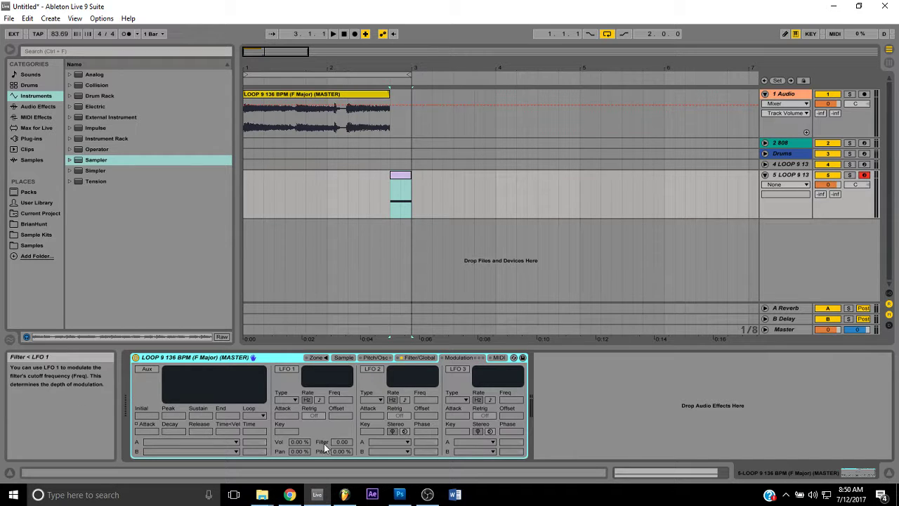
{"action": "left_click", "coordinate": [352, 360]}
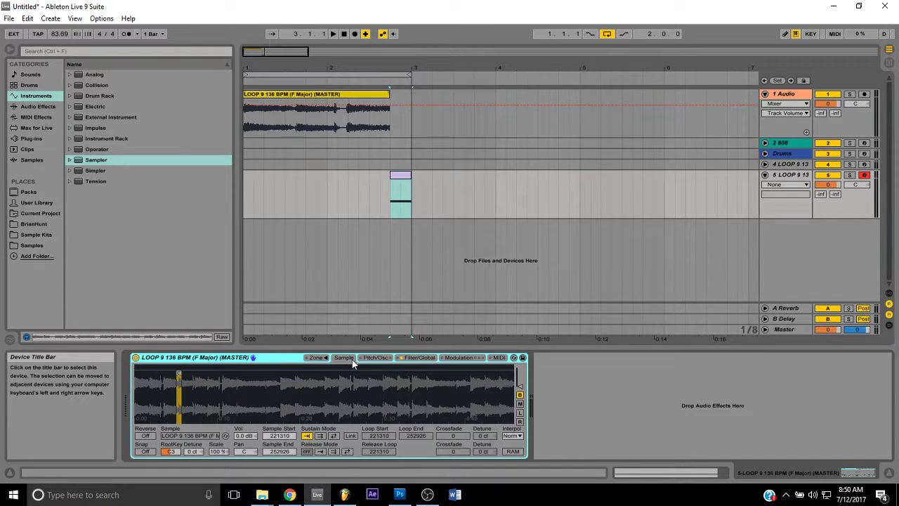
{"action": "double_click", "coordinate": [398, 181]}
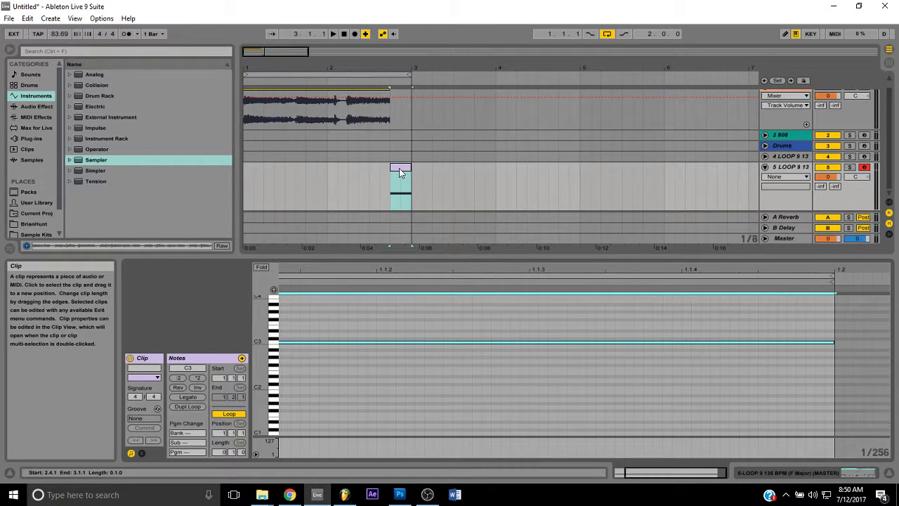
- Show the MIDI clip's Pitch Bend envelope for editing
{"action": "left_click", "coordinate": [141, 453]}
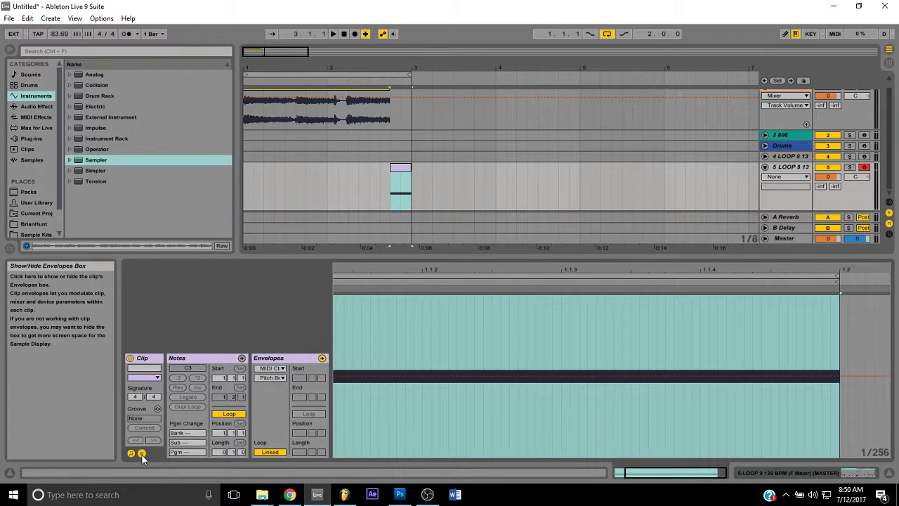
{"action": "left_click", "coordinate": [279, 378]}
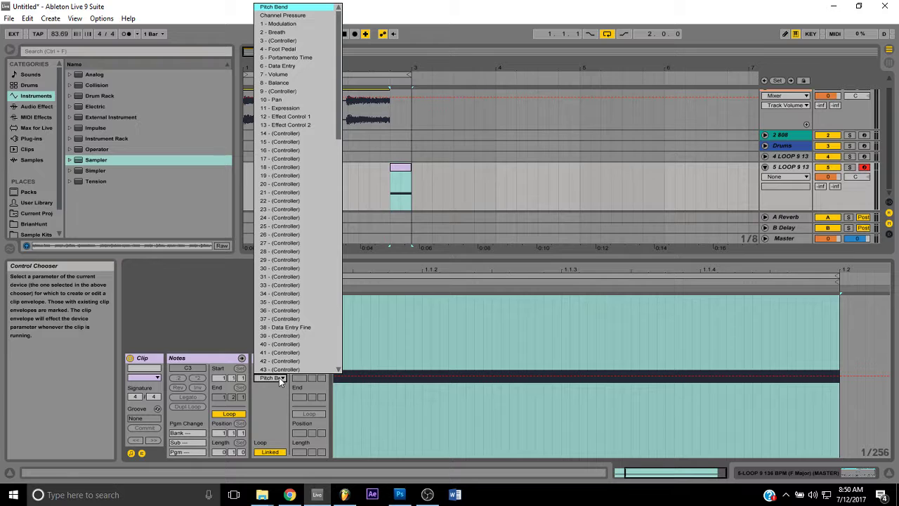
{"action": "left_click", "coordinate": [279, 377]}
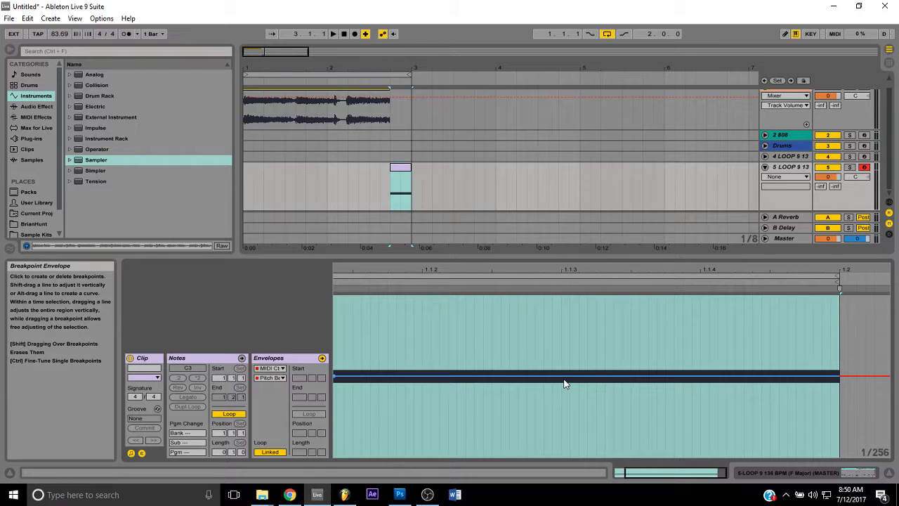
- Shape the Pitch Bend into a curved dive reaching its minimum at the clip's end
{"action": "left_click_drag", "start_coordinate": [568, 378], "coordinate": [570, 387]}
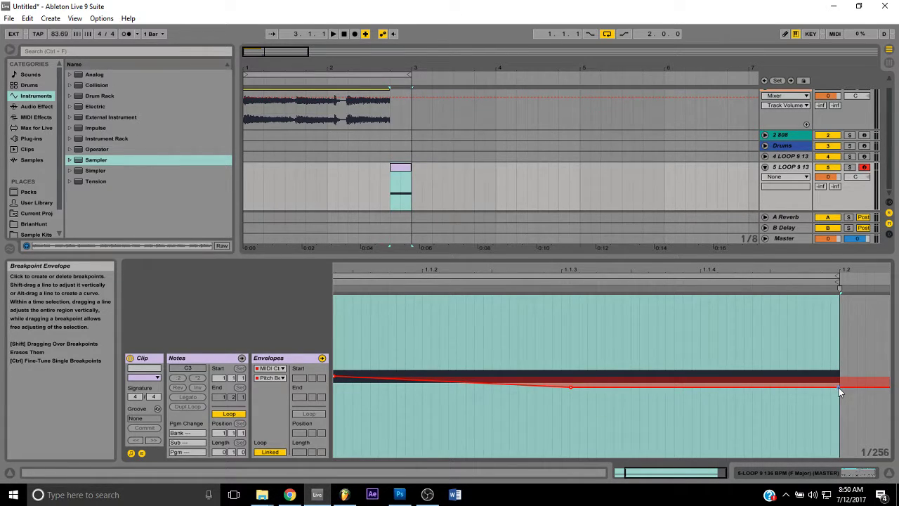
{"action": "left_click_drag", "start_coordinate": [840, 391], "coordinate": [838, 457]}
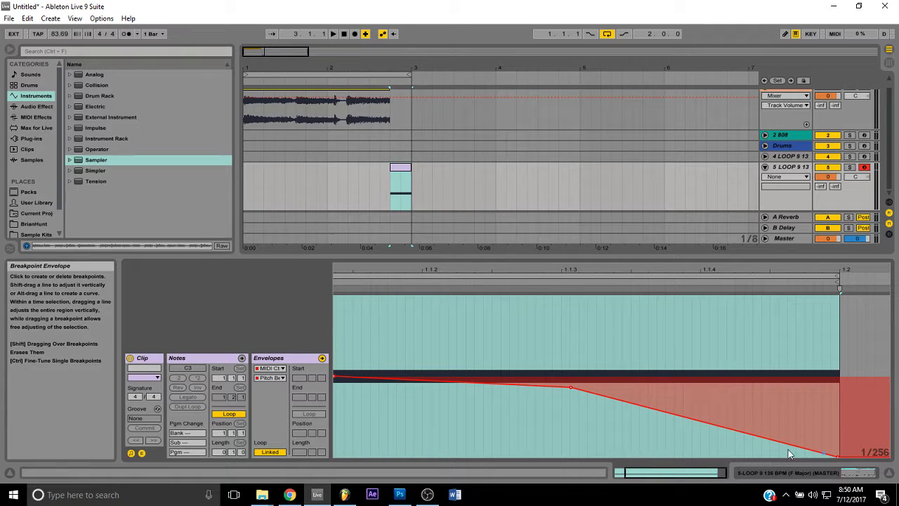
{"action": "left_click_drag", "start_coordinate": [699, 420], "coordinate": [698, 401]}
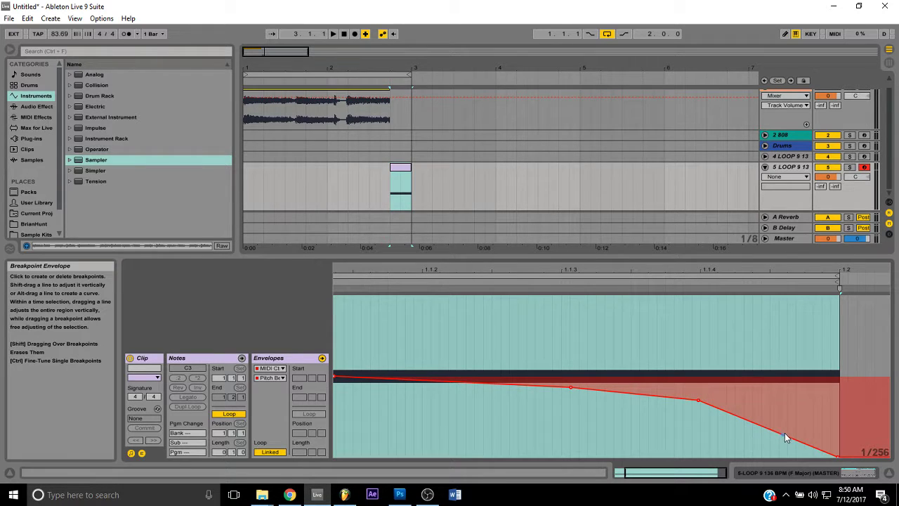
{"action": "left_click_drag", "start_coordinate": [777, 432], "coordinate": [777, 422]}
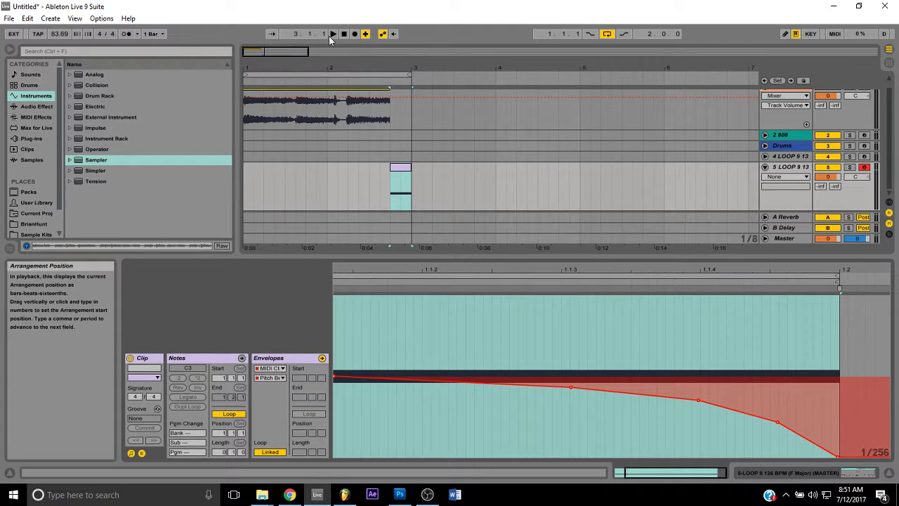
{"action": "left_click", "coordinate": [333, 37]}
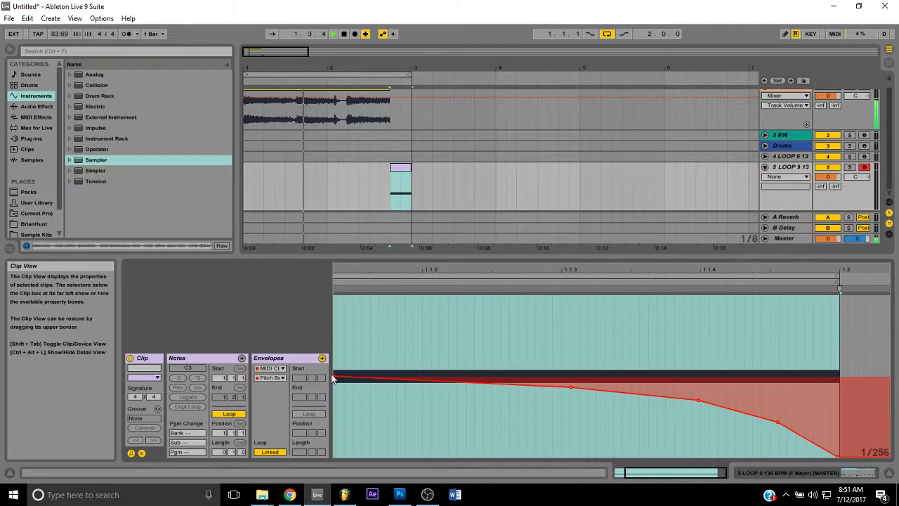
{"action": "key", "text": "space"}
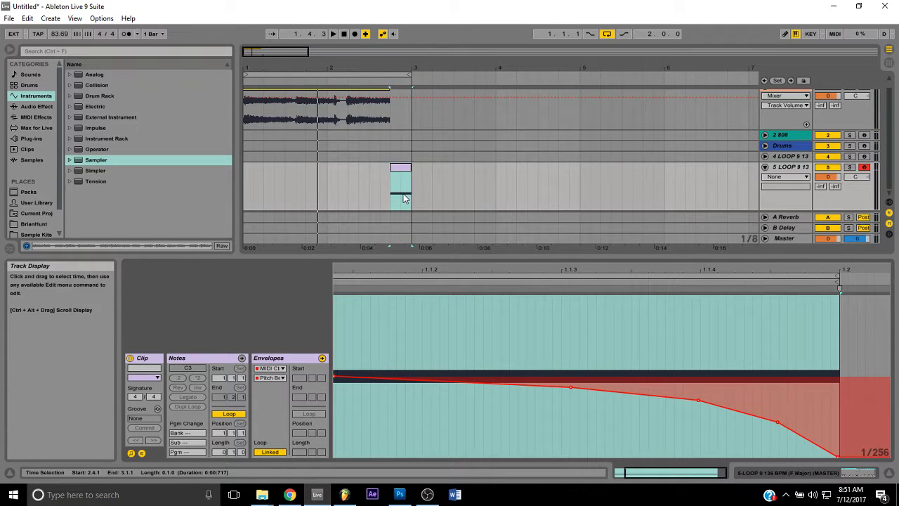